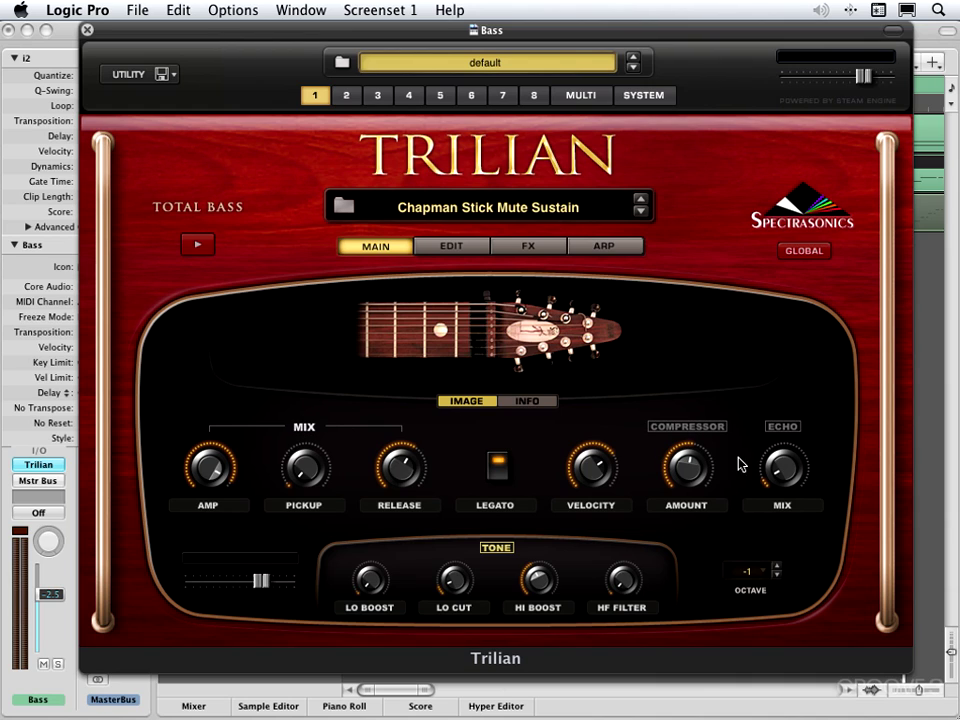
- Audition the Compressor group switch and the Legato switch, returning each to its original state
left_click(720, 431)
left_click(722, 430)
left_click(500, 470)
left_click(499, 468)
- Examine the patch's common effects rack and show the parameters assigned to the Compressor group button
left_click(524, 250)
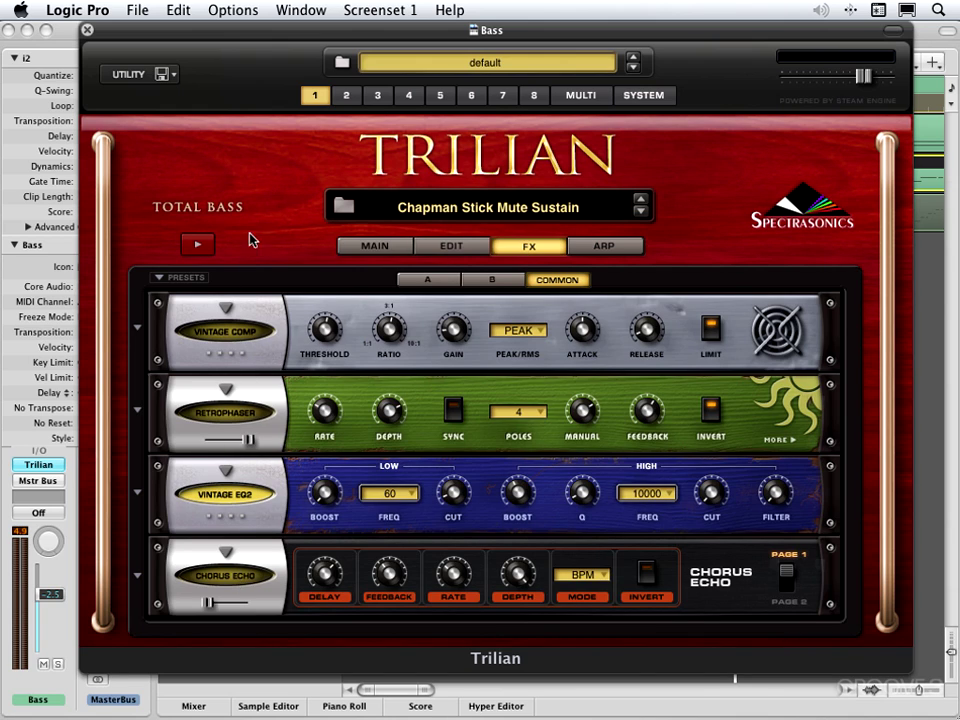
left_click(378, 246)
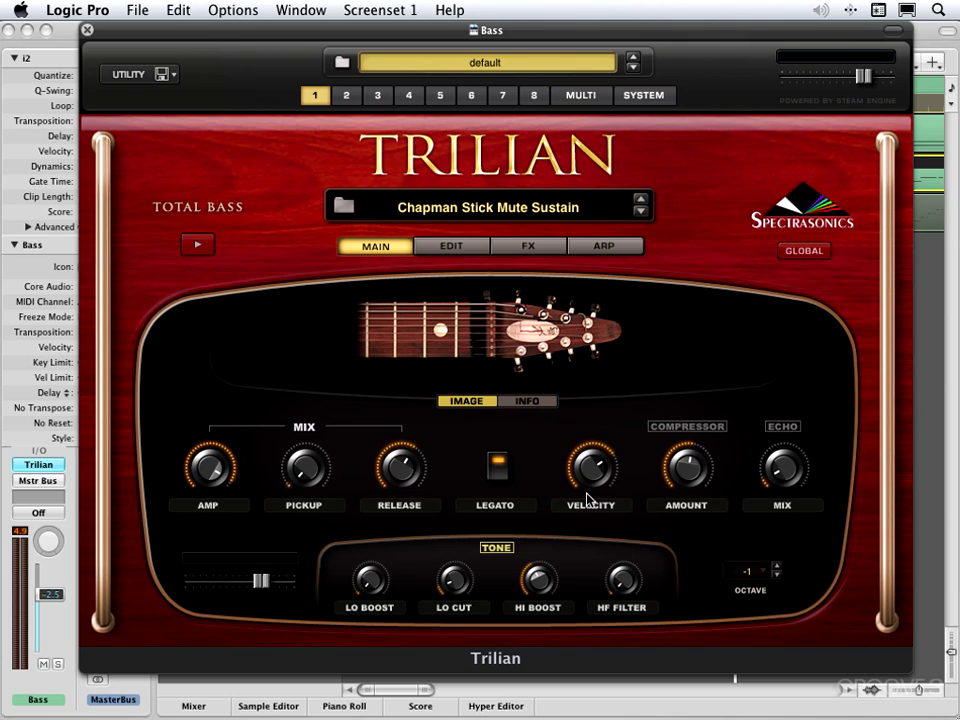
right_click(677, 431)
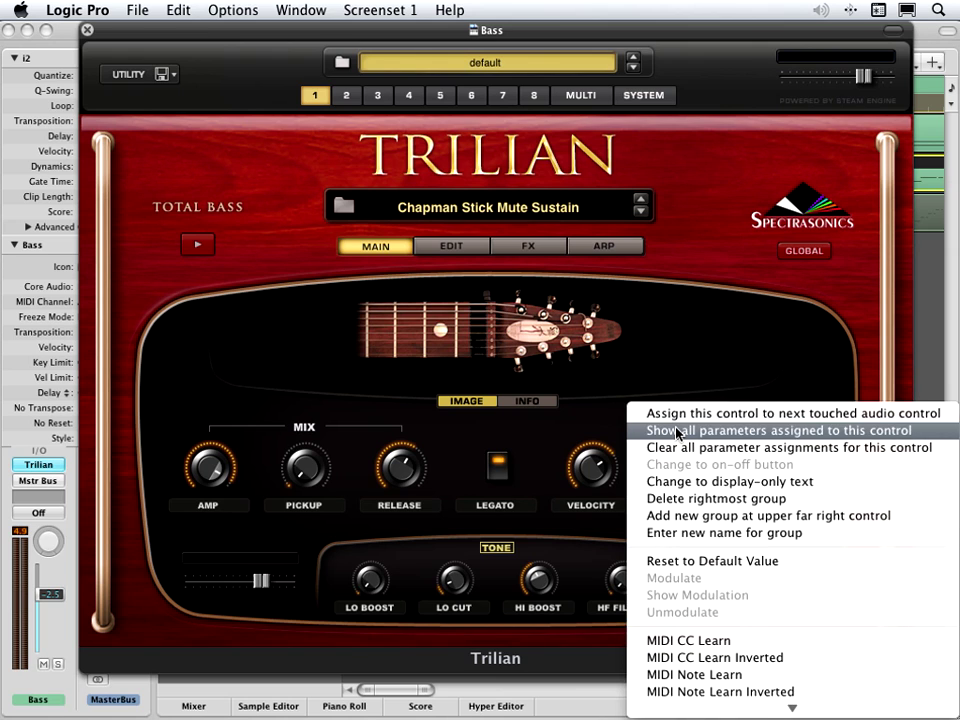
left_click(677, 431)
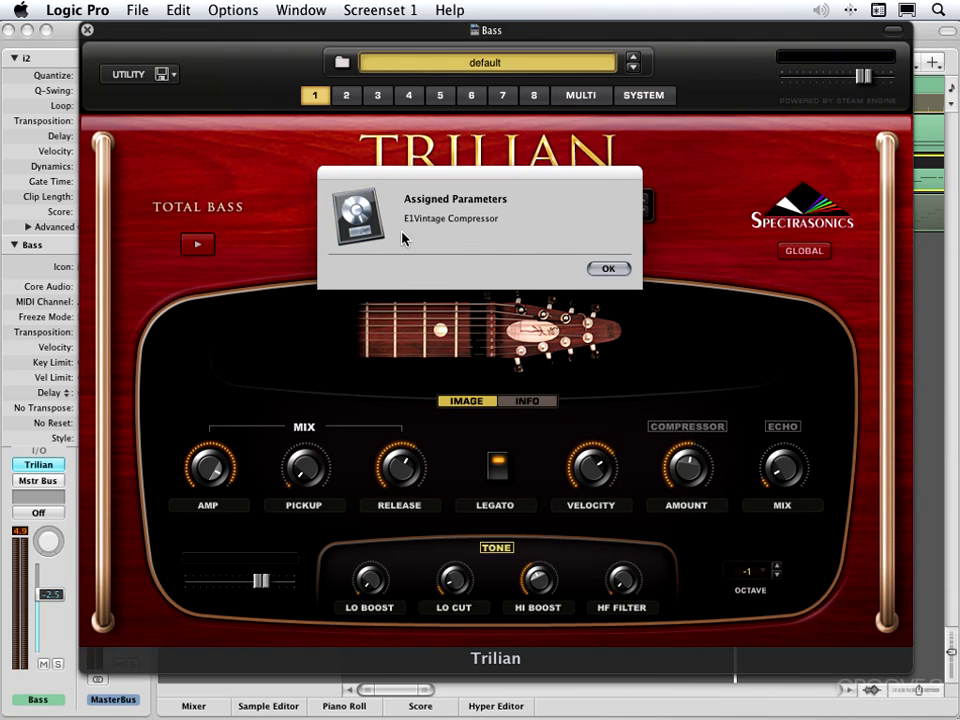
left_click(607, 268)
- Recheck the common effects rack and show the parameters assigned to the Echo group button
left_click(538, 250)
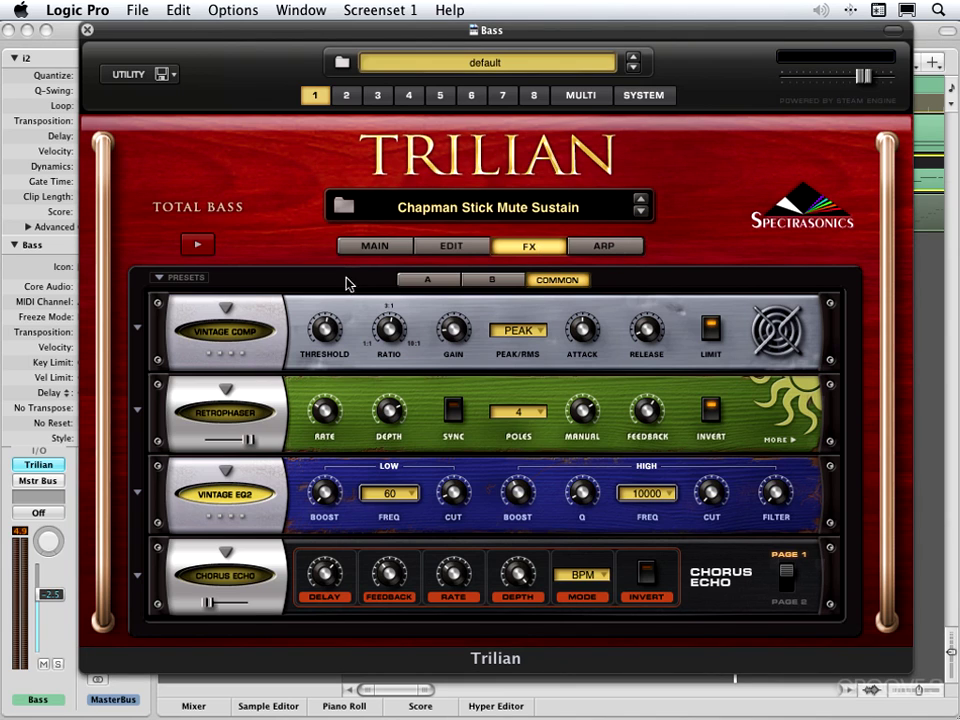
left_click(368, 254)
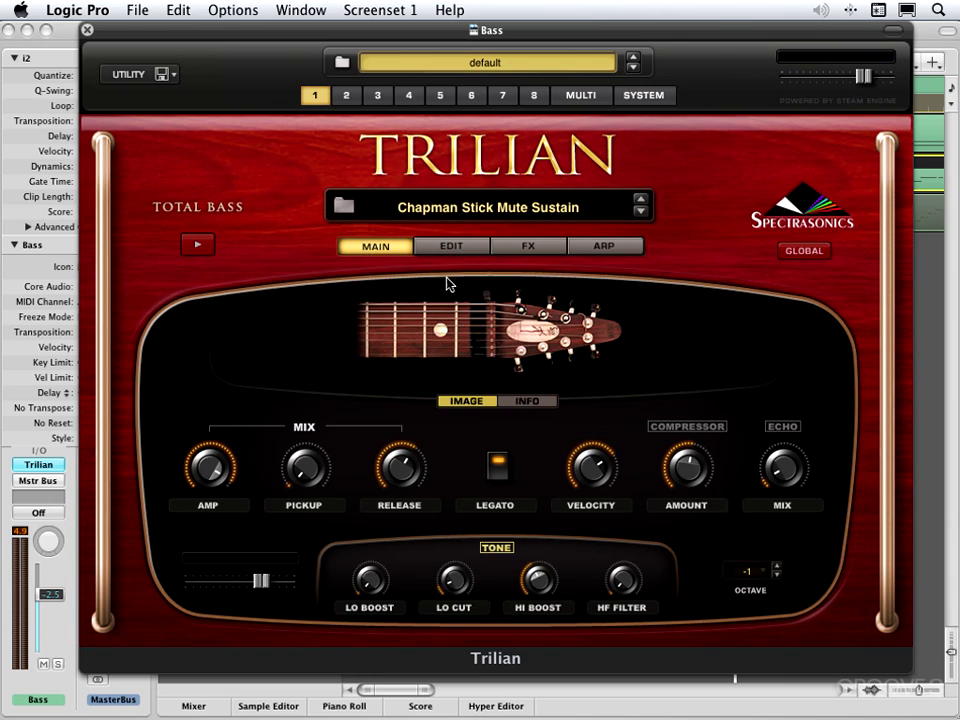
right_click(772, 432)
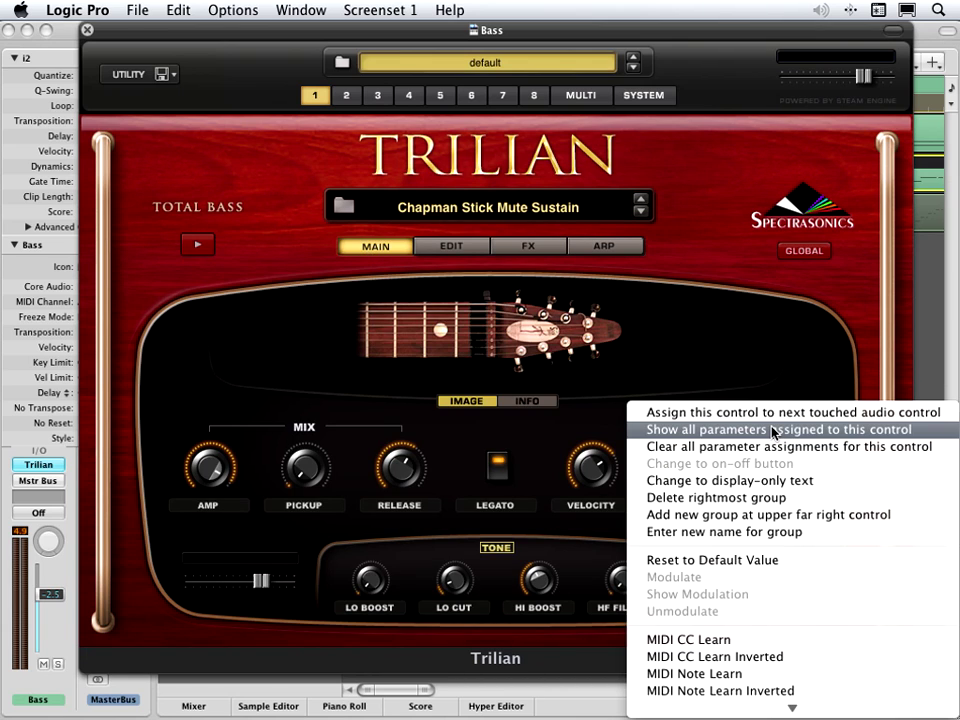
left_click(772, 430)
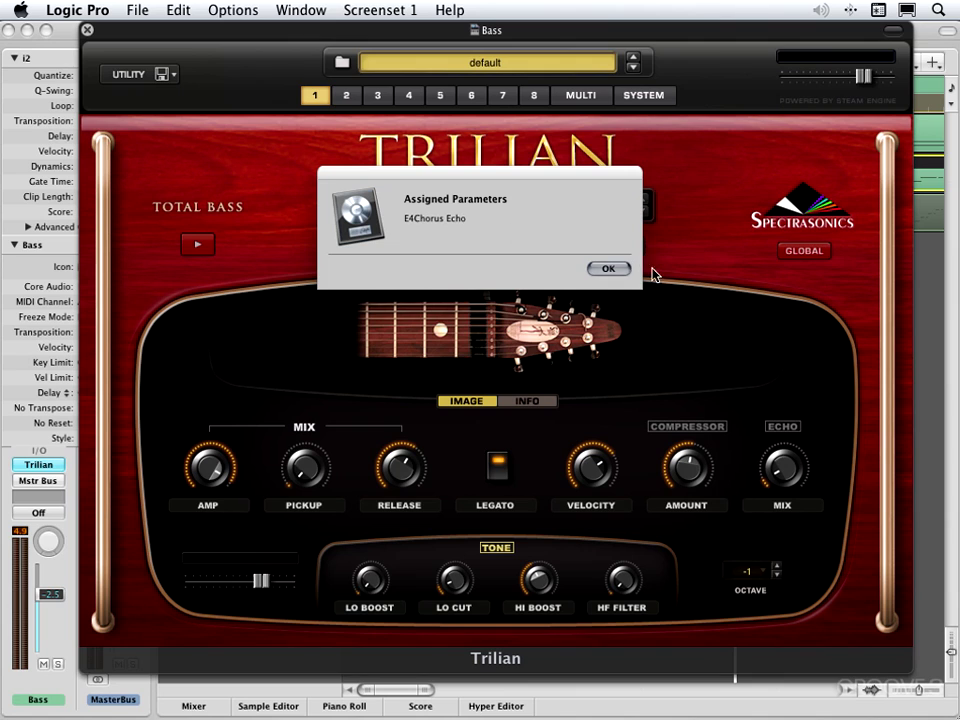
left_click(607, 268)
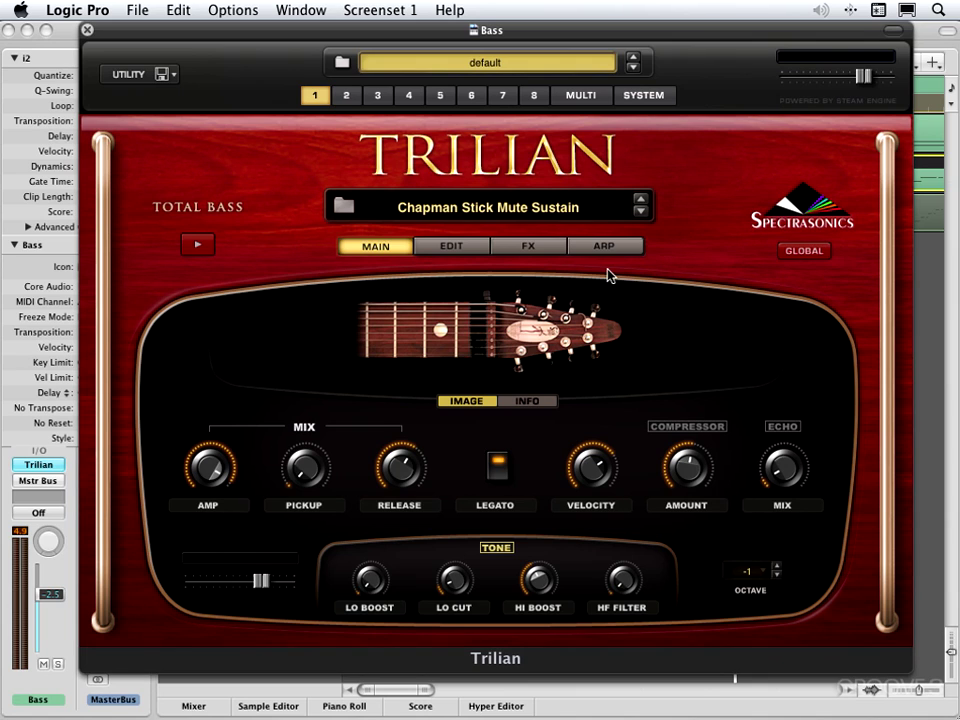
- Show the parameters assigned to the Amount knob under the Compressor group
right_click(684, 469)
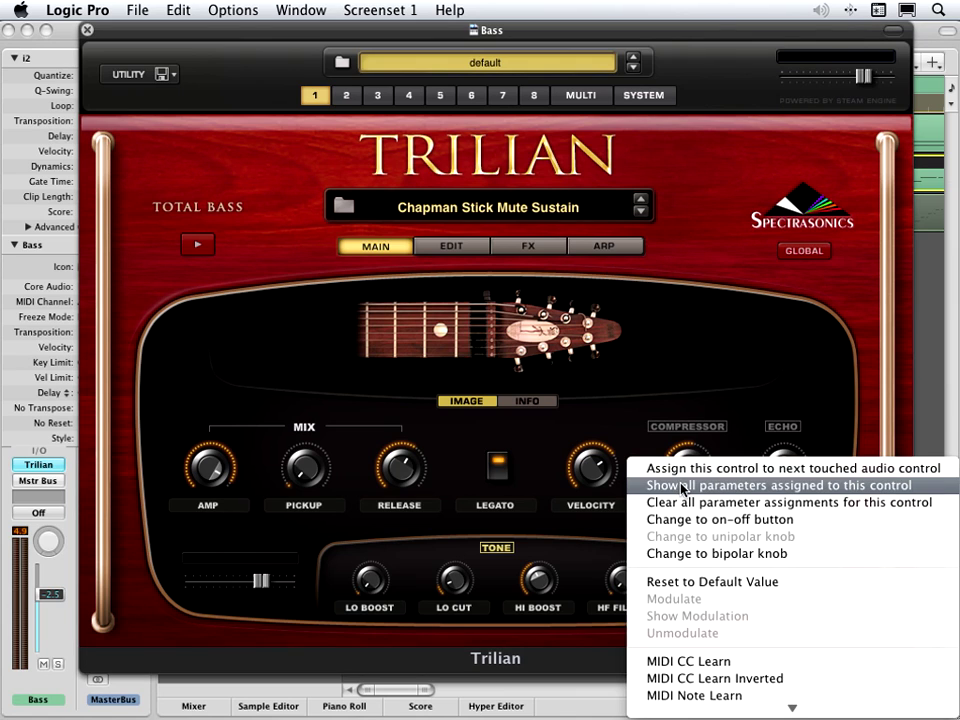
left_click(684, 487)
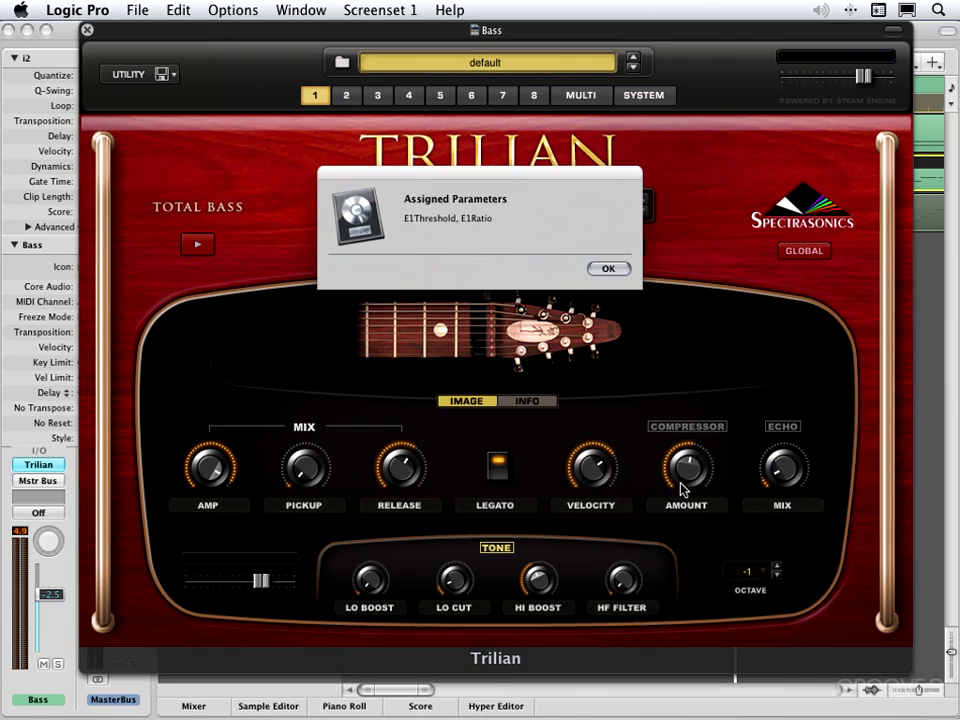
left_click(607, 268)
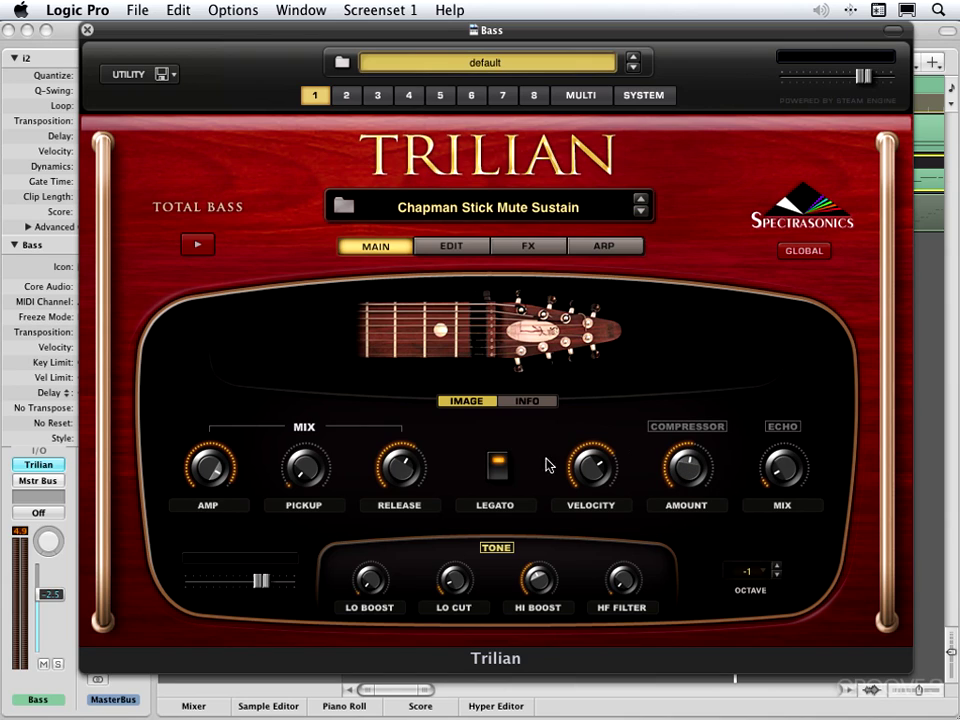
- Assign the Compressor group button to the Retrophaser's on/off switch and turn the effect on from the main page
right_click(687, 431)
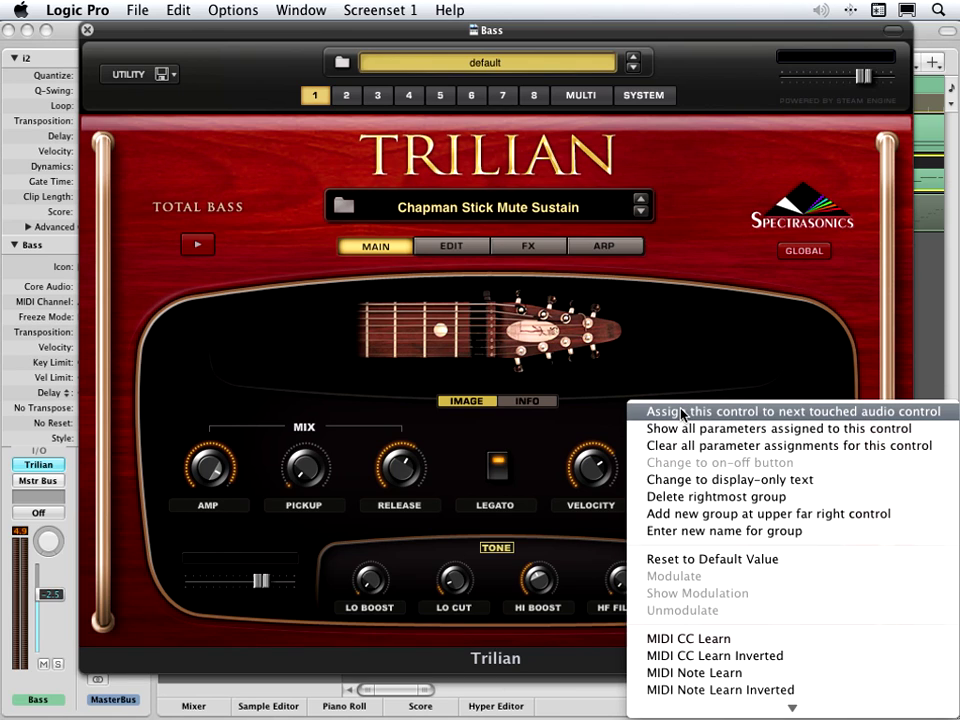
left_click(683, 413)
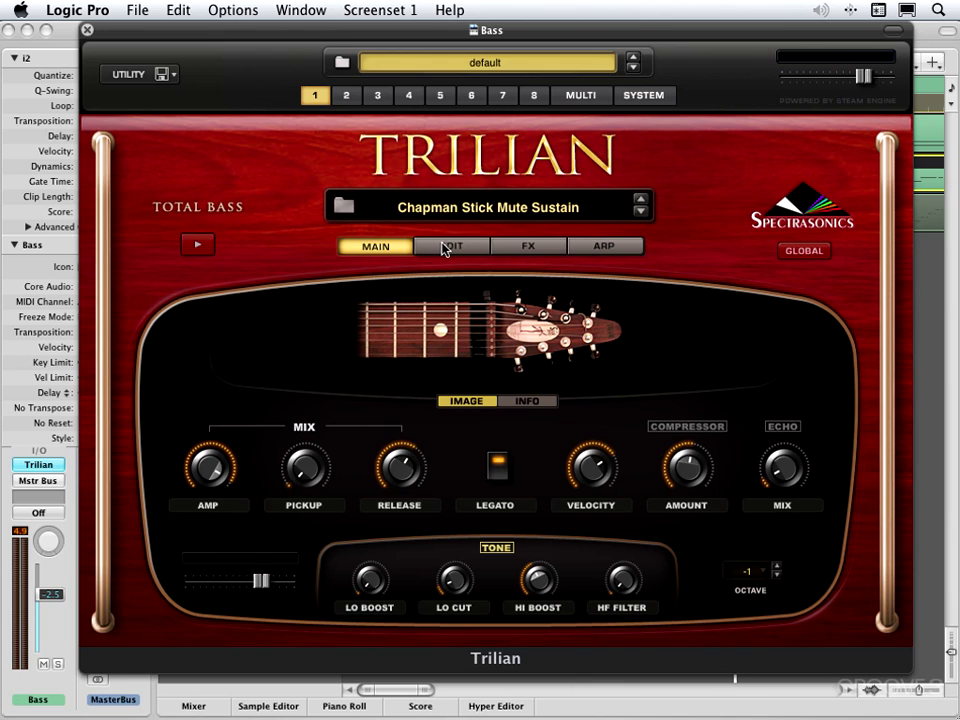
left_click(528, 248)
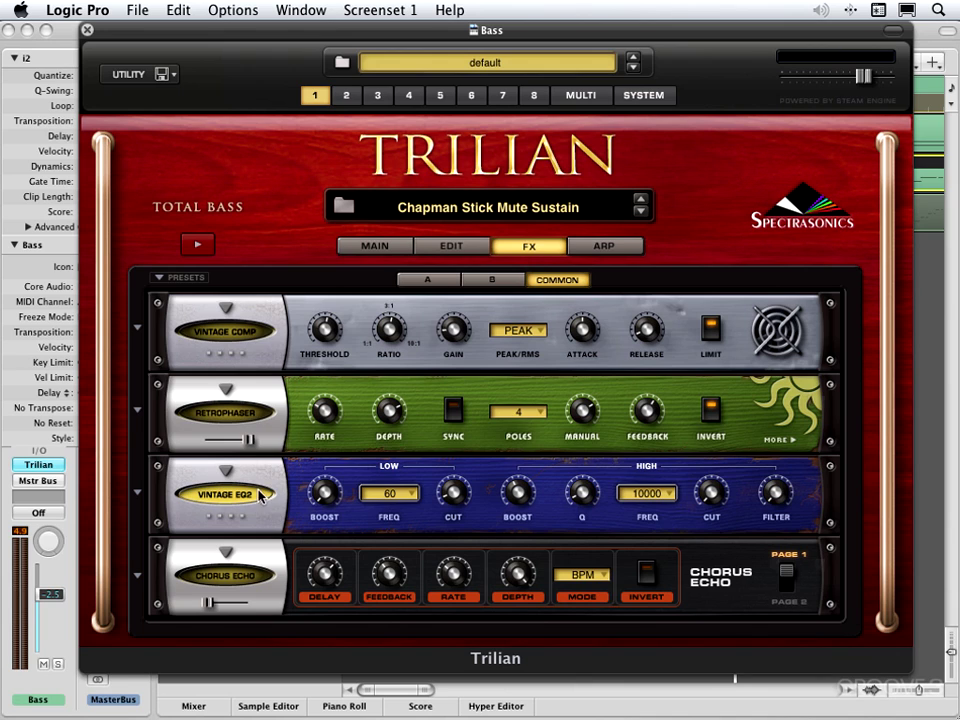
left_click(228, 415)
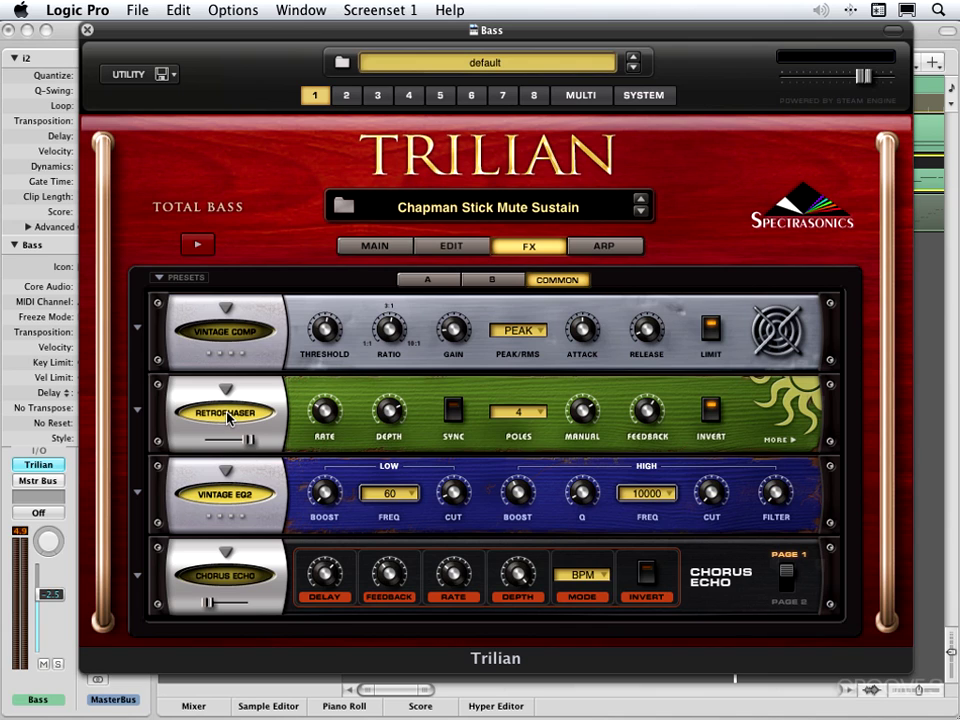
left_click(395, 248)
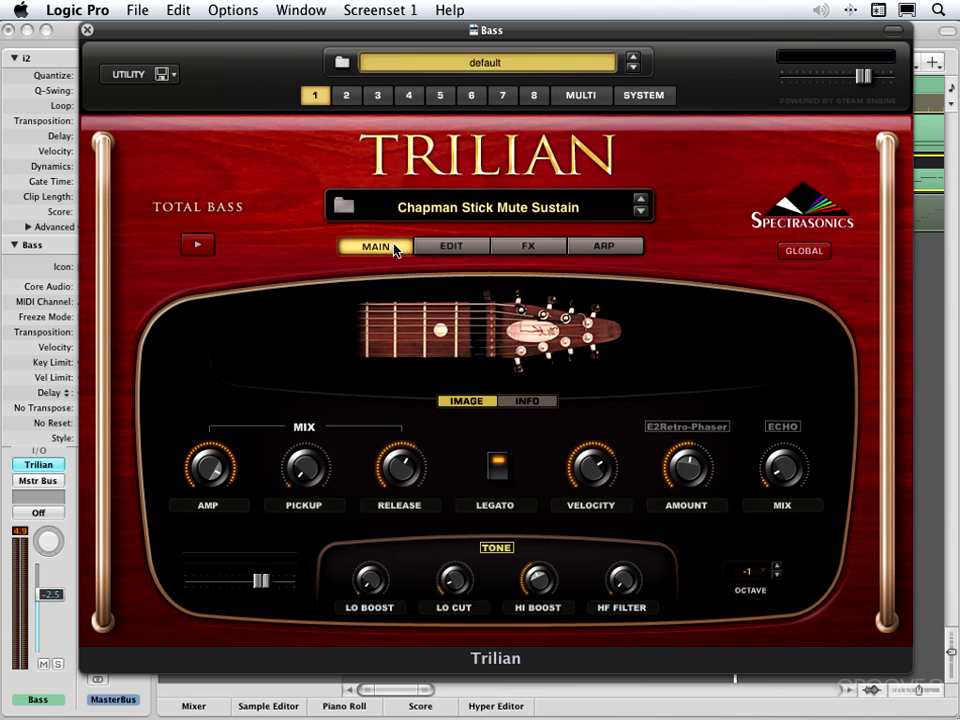
left_click(690, 427)
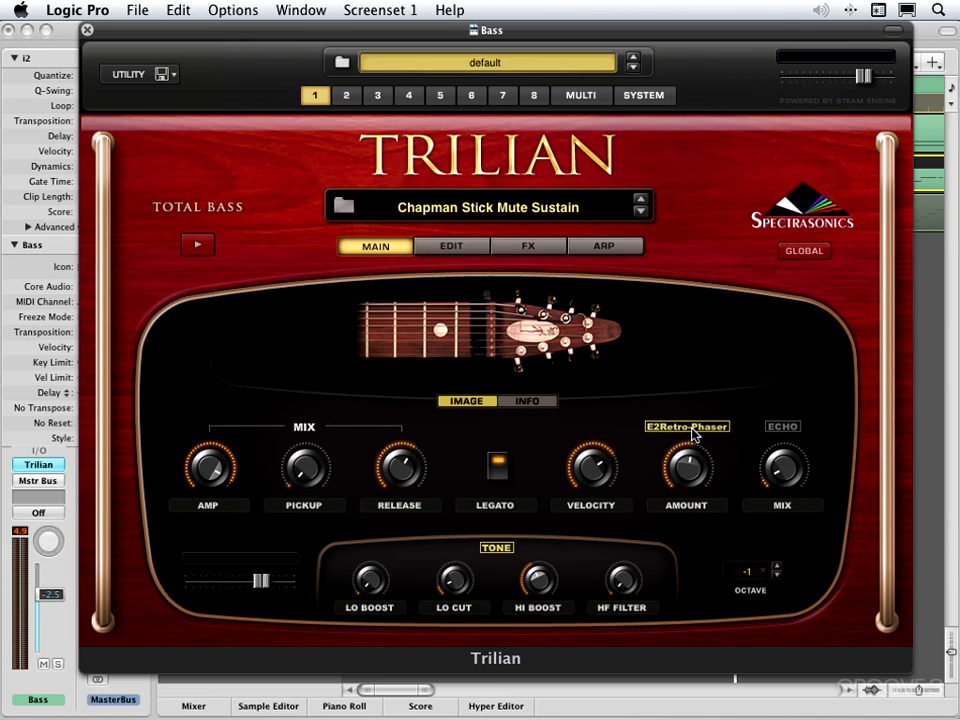
- Rename the E2Retro-Phaser group as Phaser and test switching the effect on and off
right_click(693, 432)
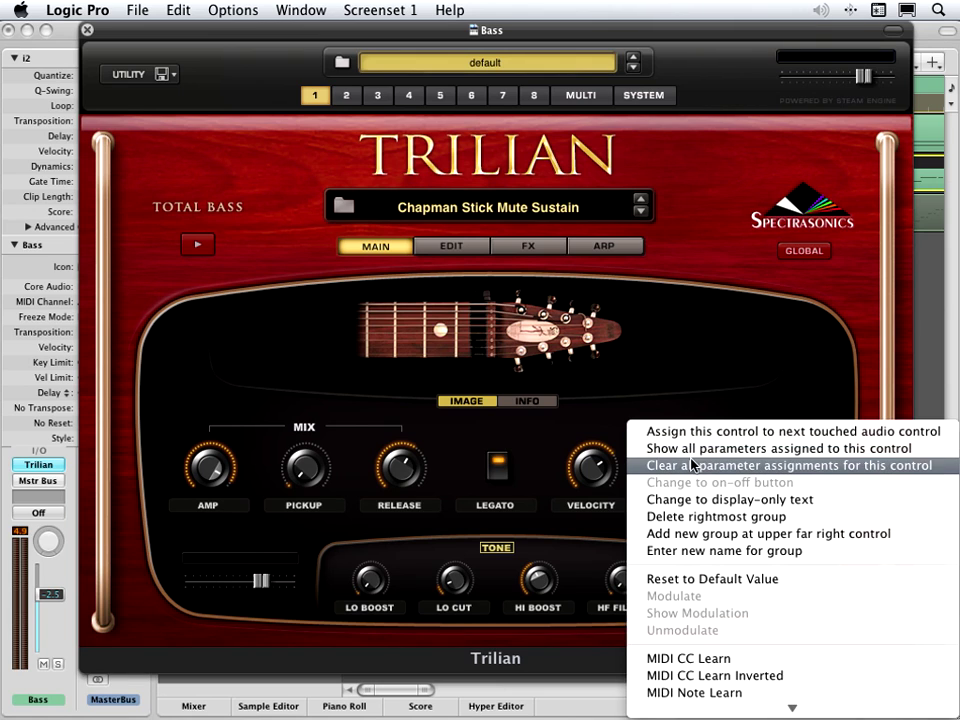
left_click(692, 552)
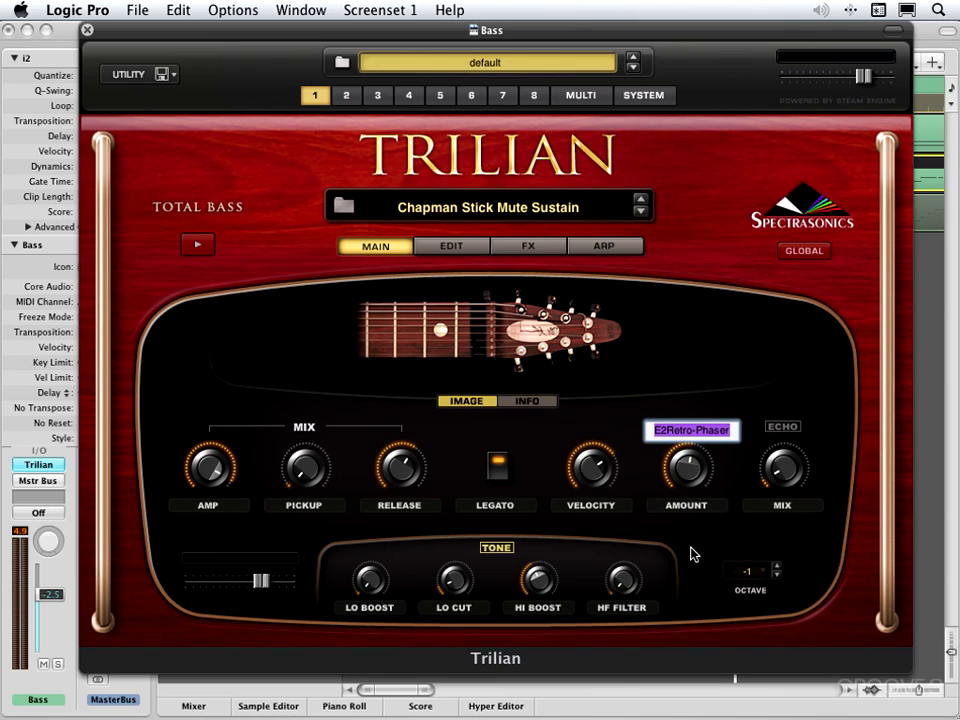
type("Phaser")
key("Return")
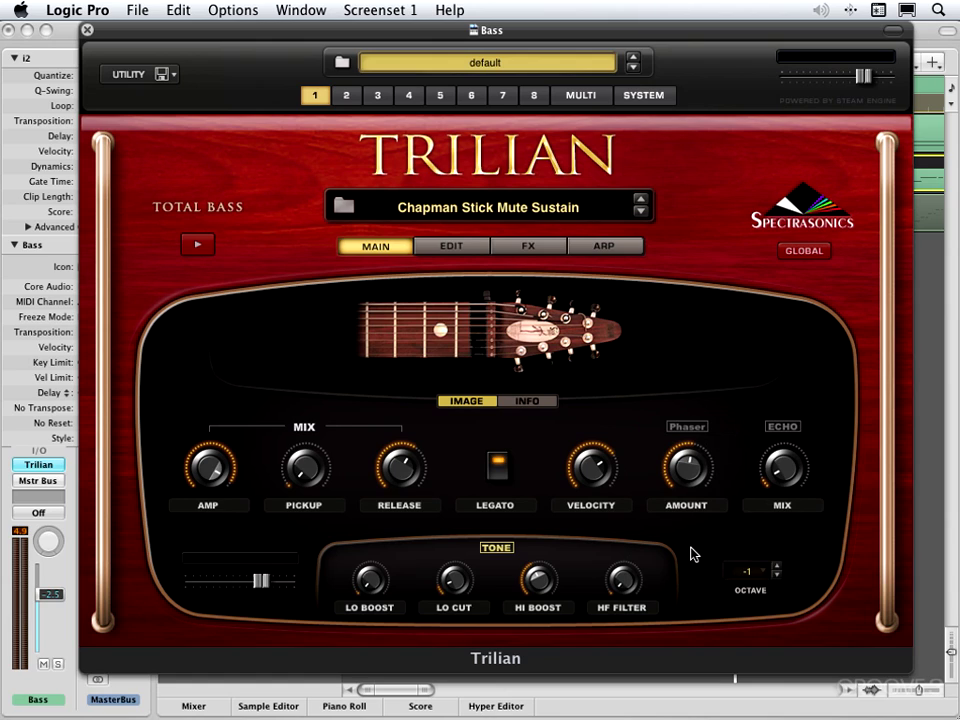
left_click(688, 428)
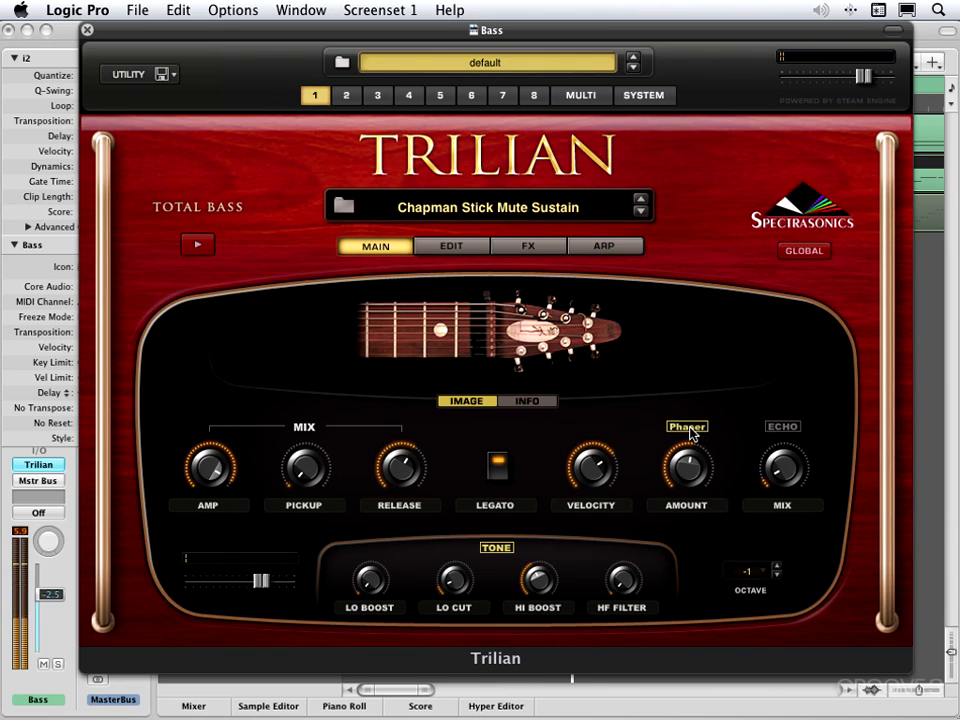
left_click(689, 430)
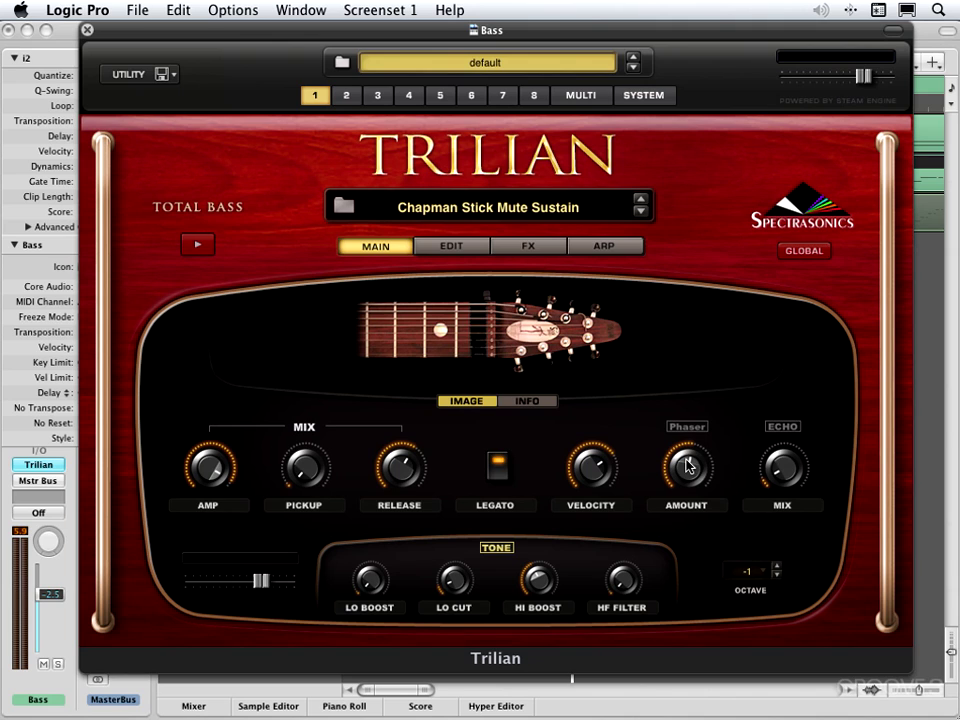
- Assign the Amount knob below the Phaser group to the Retrophaser's Rate control
right_click(685, 462)
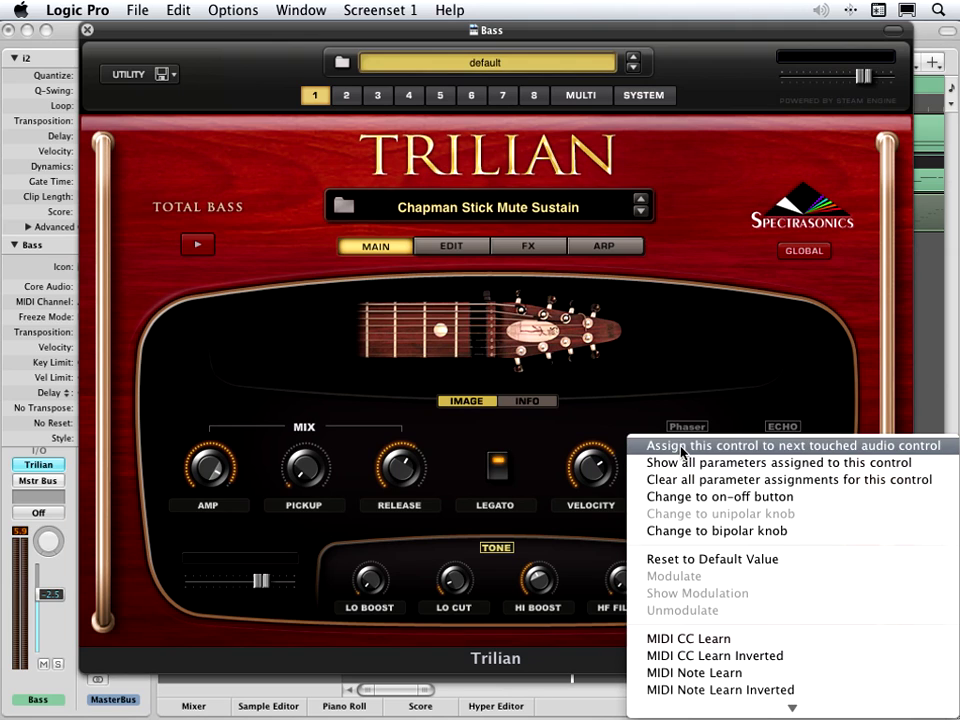
left_click(681, 453)
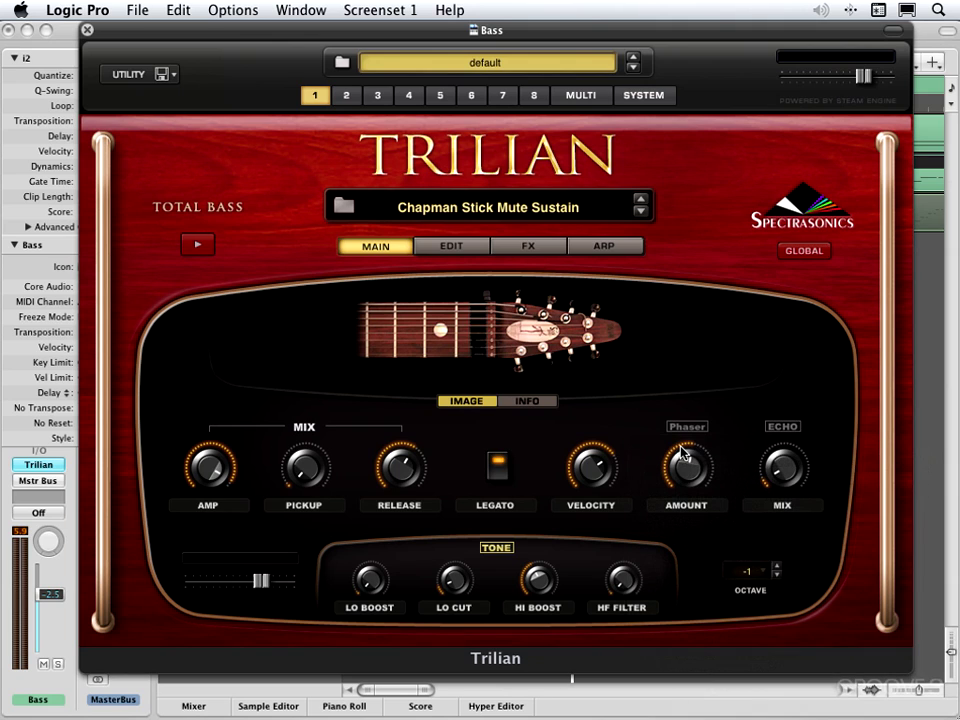
left_click(547, 247)
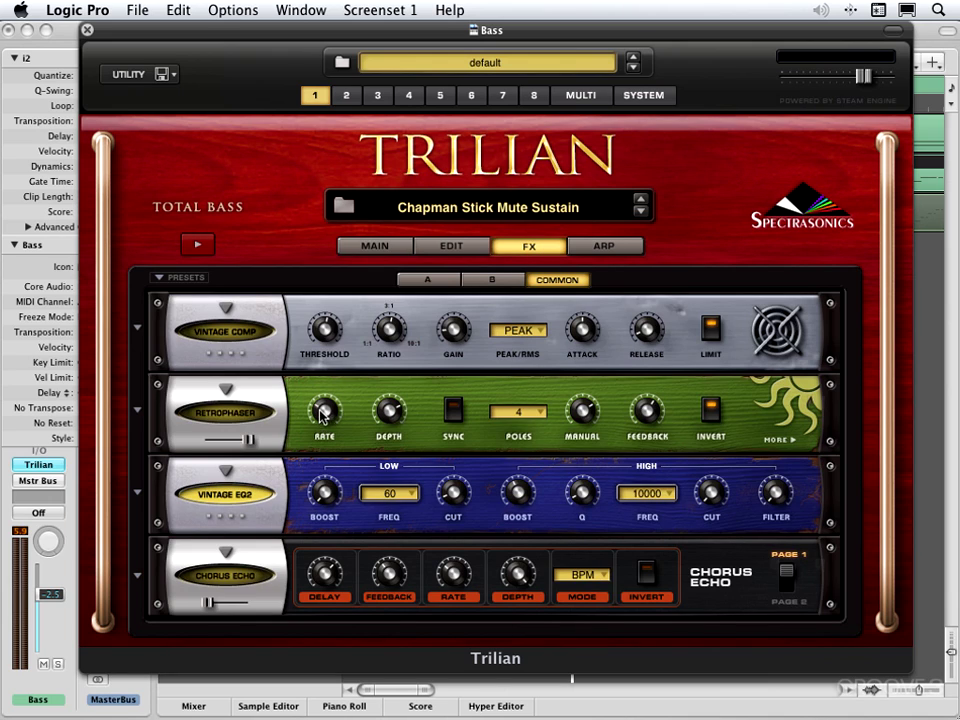
mouse_move(319, 410)
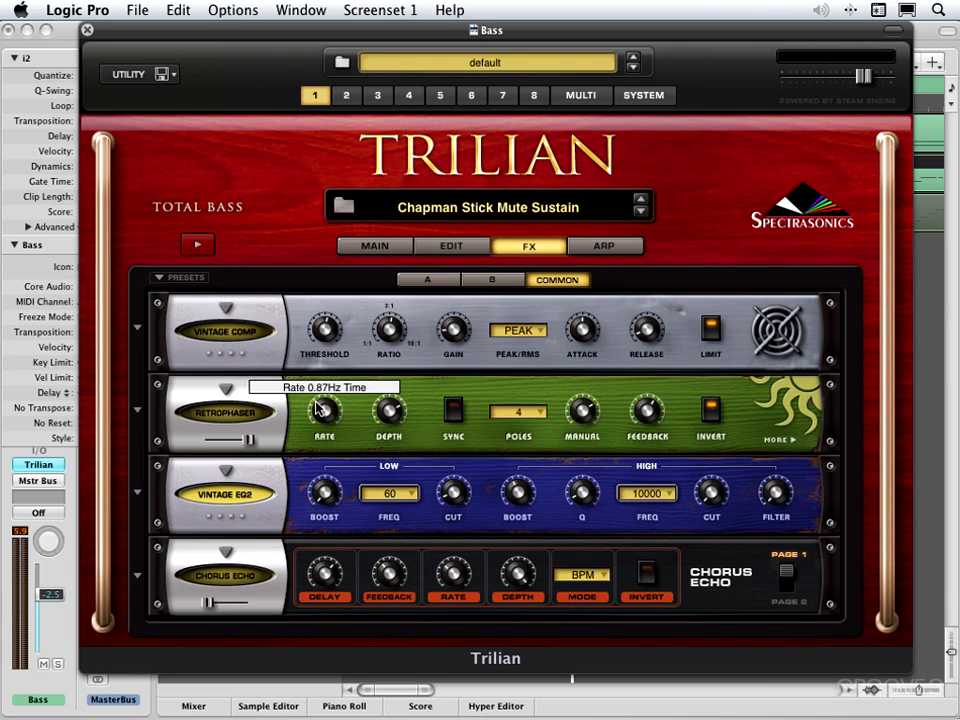
left_click(377, 248)
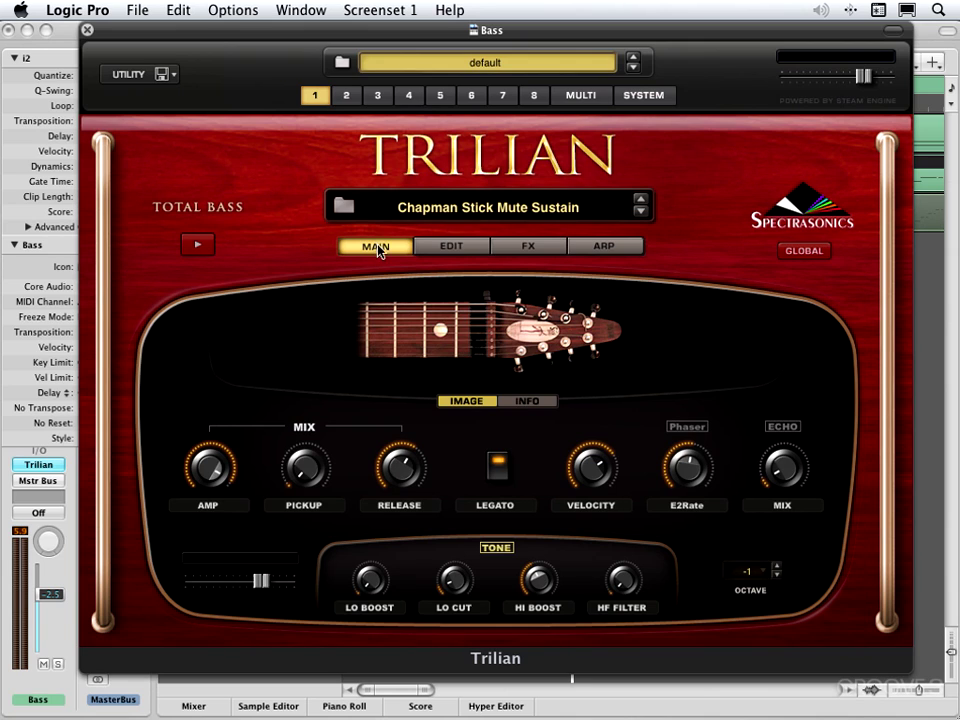
- Assign the Mix knob below the Echo group to the Retrophaser's Width control
right_click(782, 476)
left_click(780, 474)
left_click(534, 246)
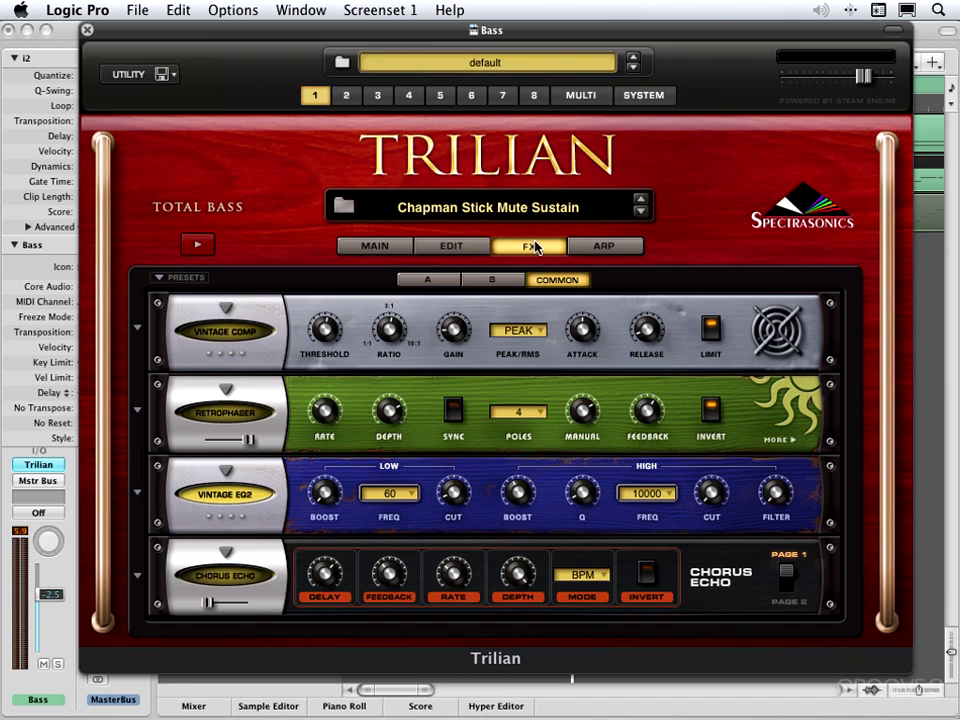
left_click(787, 443)
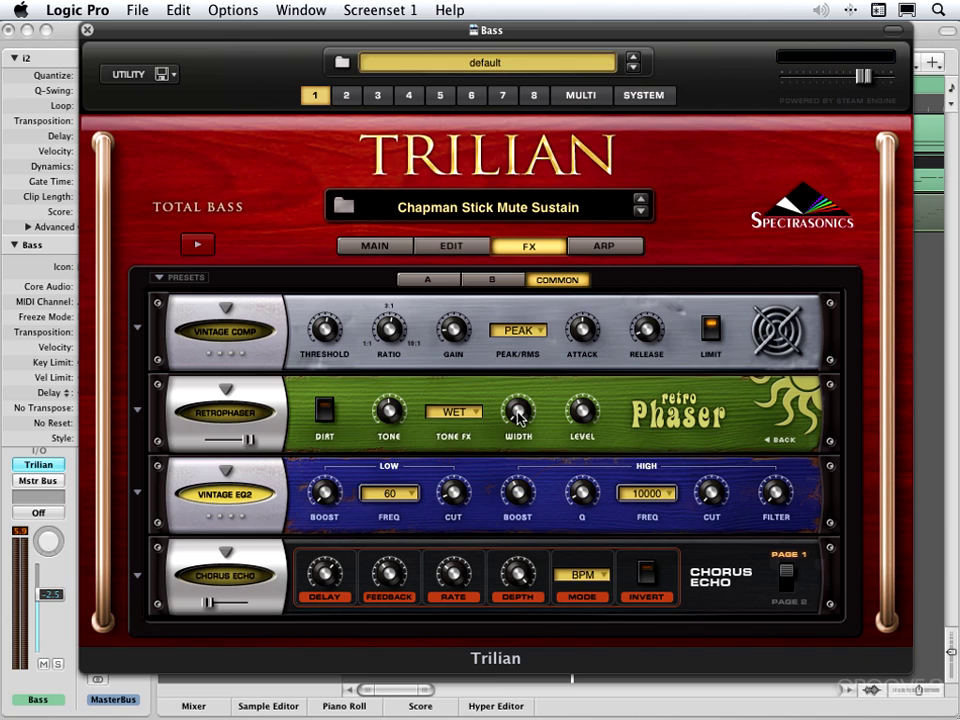
left_click_drag(518, 417, 507, 385)
left_click(373, 248)
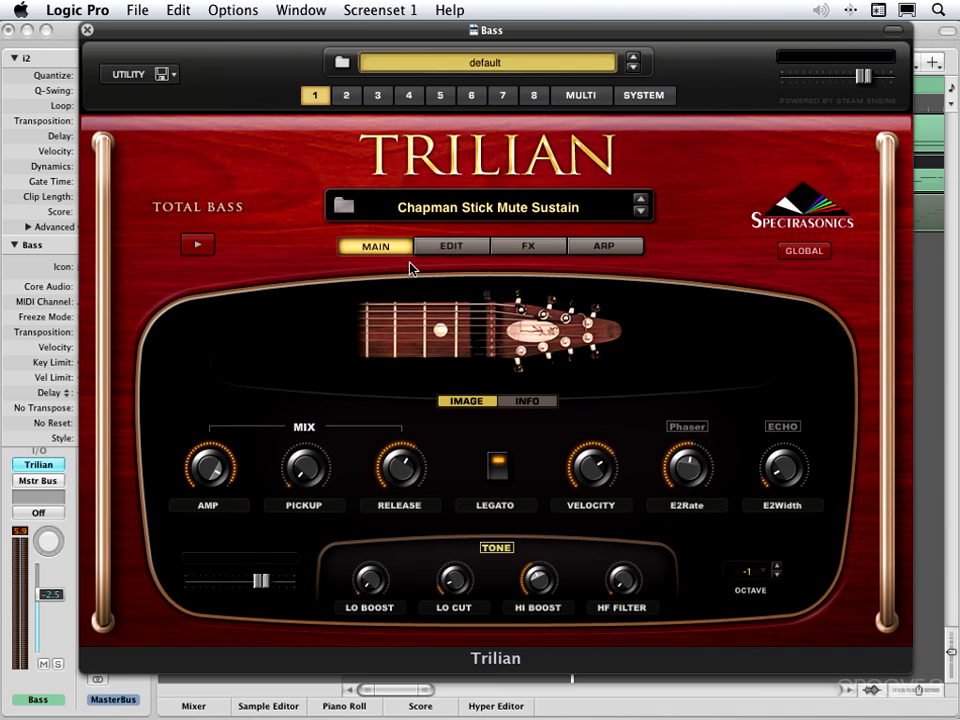
- Delete the rightmost group, Echo, and extend the Phaser group over both the E2Rate and E2Width knobs
right_click(702, 432)
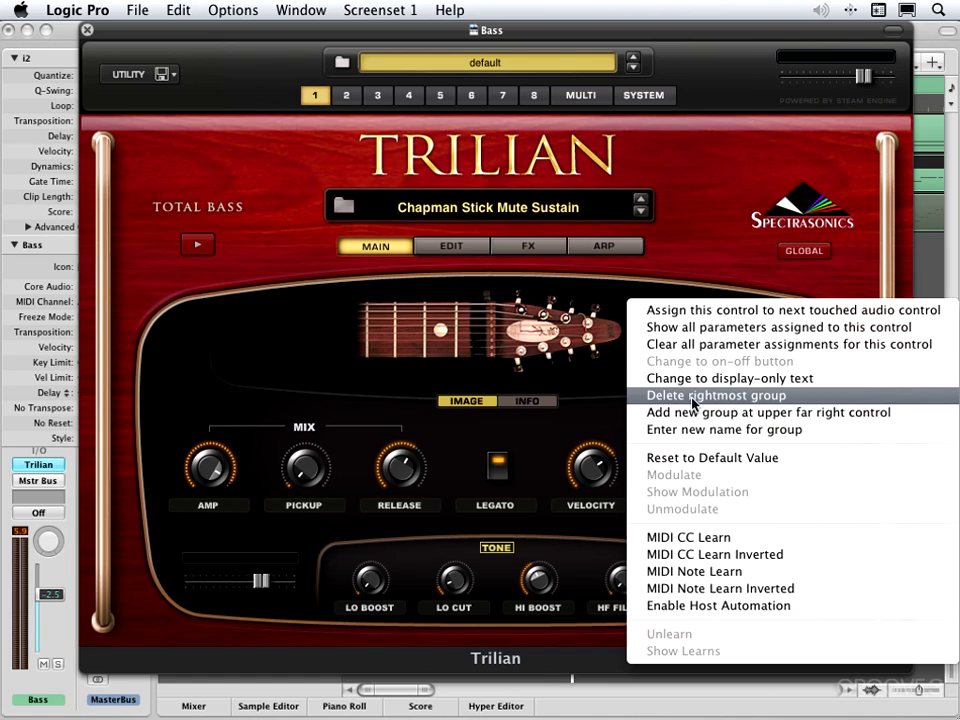
left_click(693, 403)
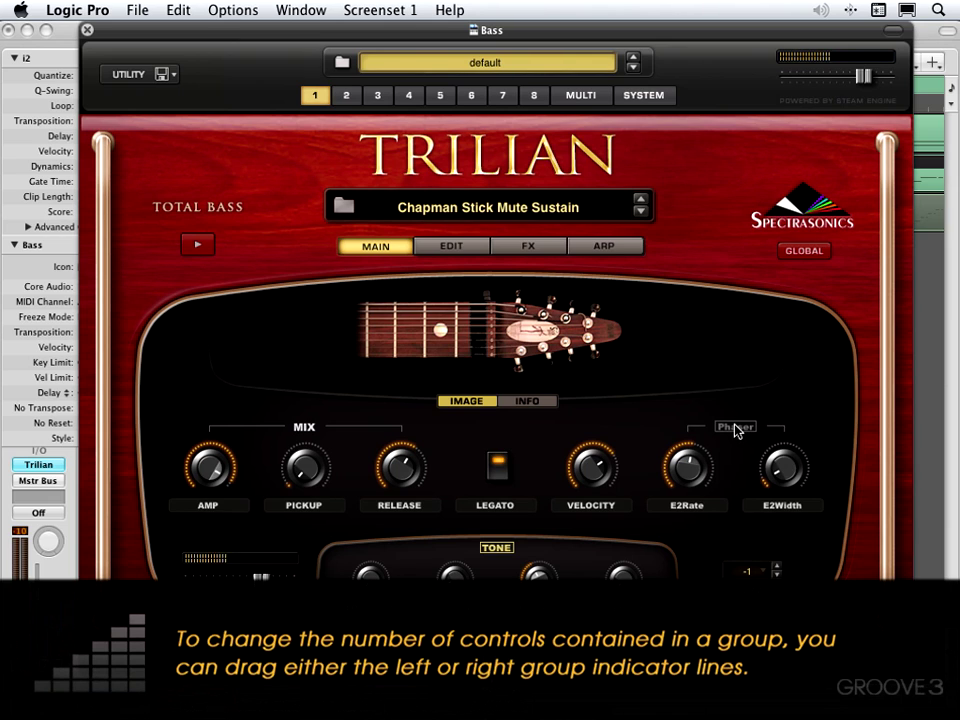
- Turn on the Phaser group and raise the E2Width knob
left_click(736, 428)
left_click_drag(740, 428, 761, 369)
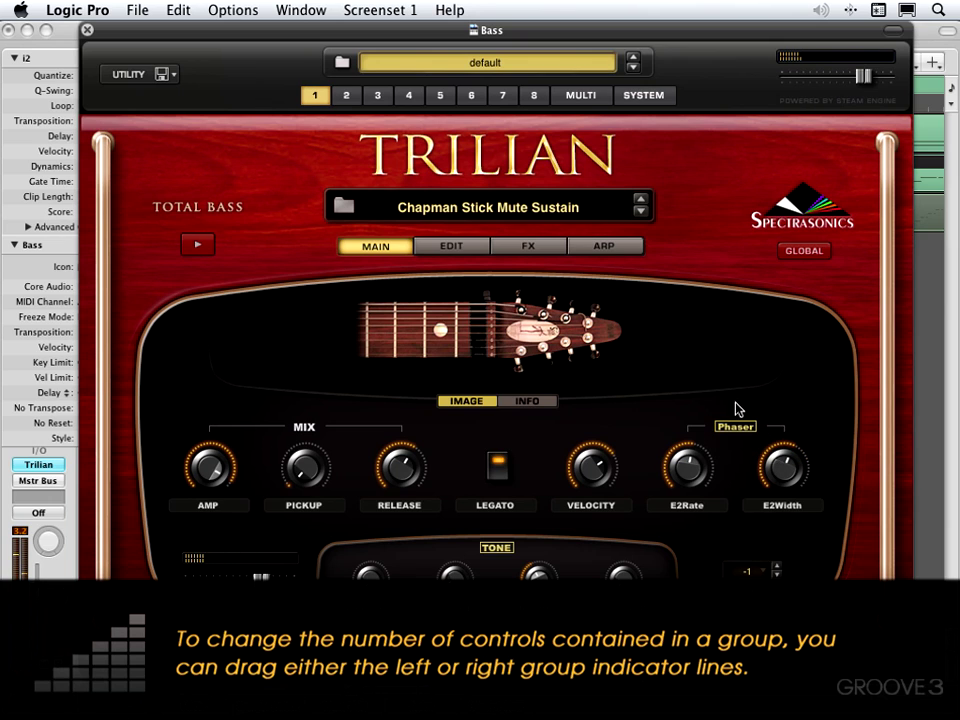
- Change the E2Width knob to a bipolar knob and adjust it from its default centre to a positive value
right_click(783, 471)
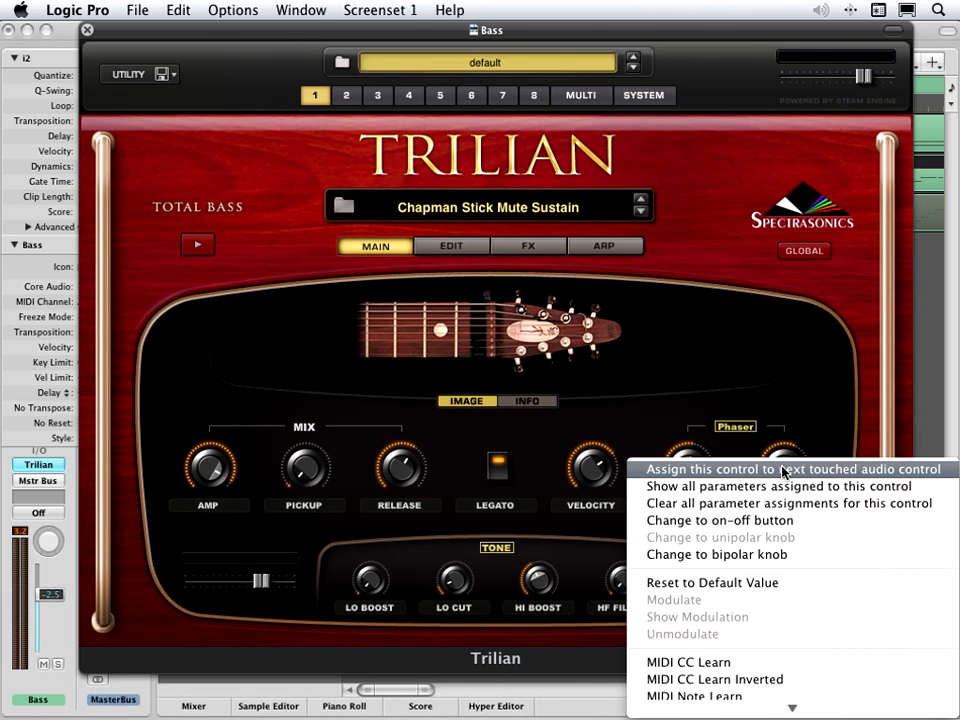
left_click(731, 555)
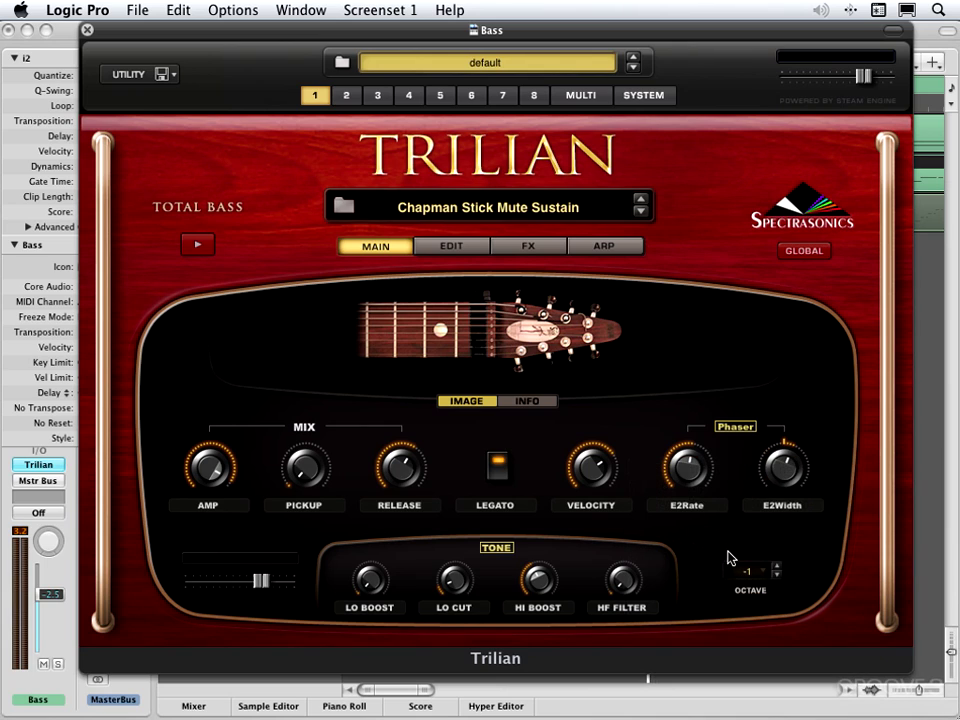
left_click(785, 465, "super")
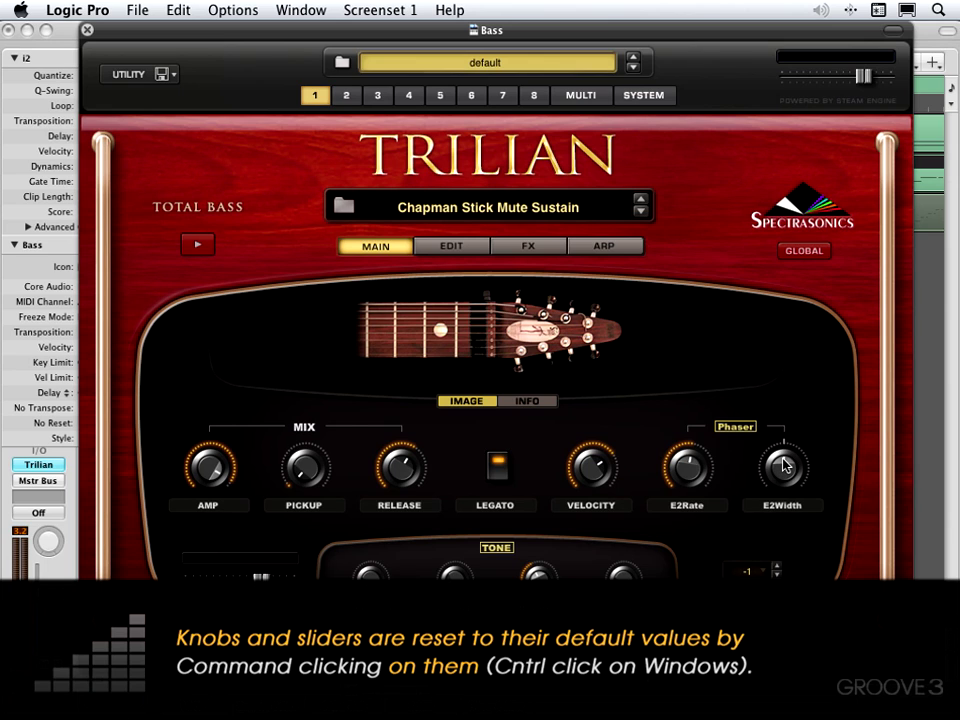
left_click(785, 465, "super")
left_click(785, 465, "super")
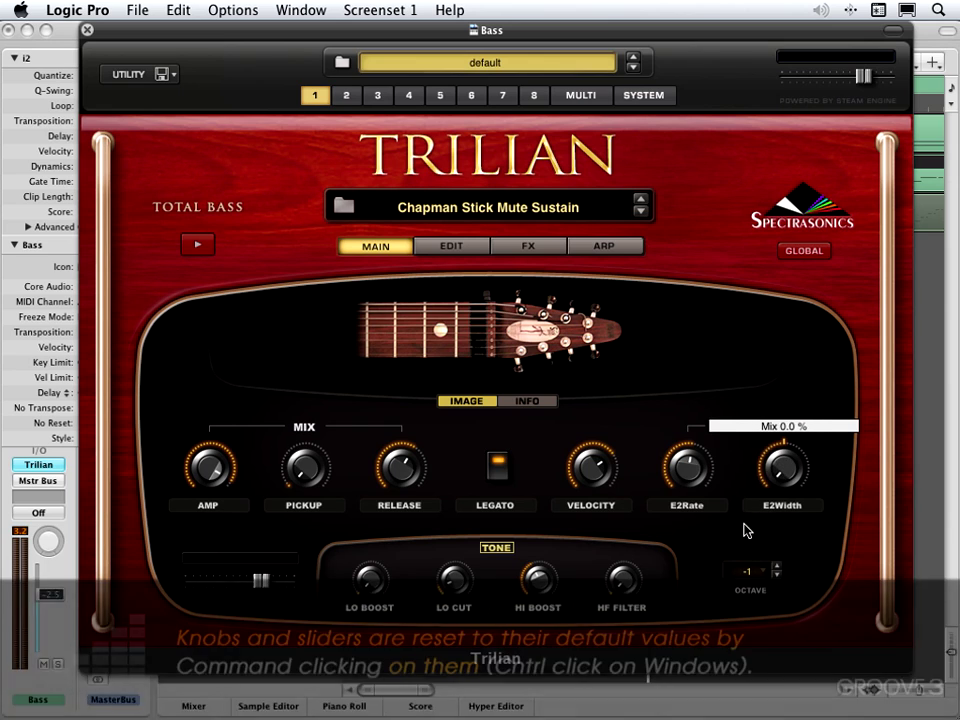
left_click_drag(745, 533, 776, 388)
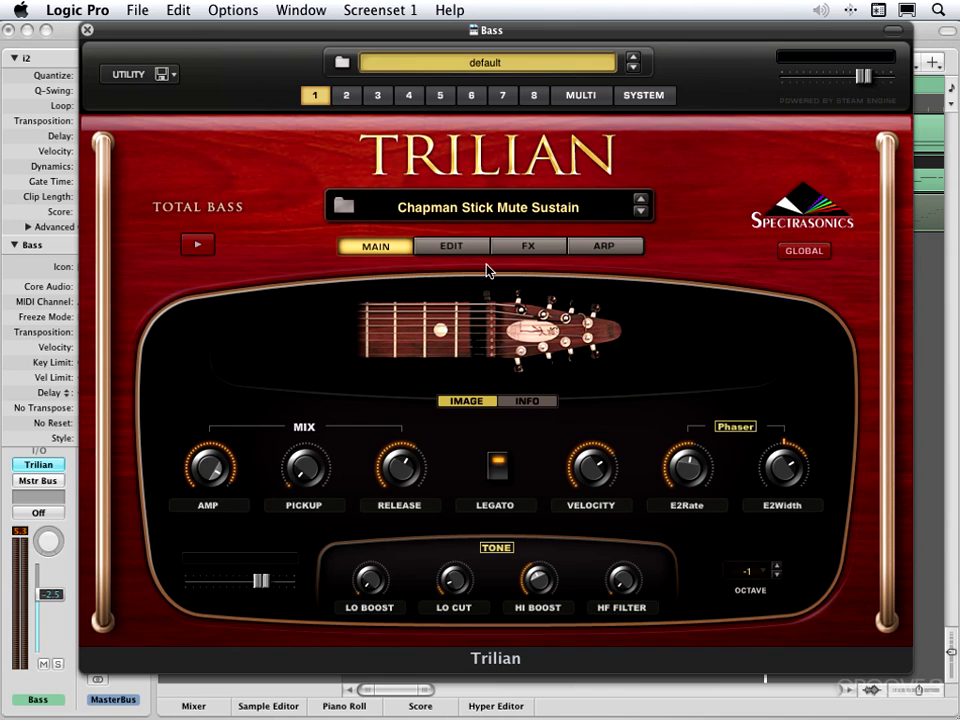
- View the patch's Layer A edit parameters and return to the main page
left_click(452, 247)
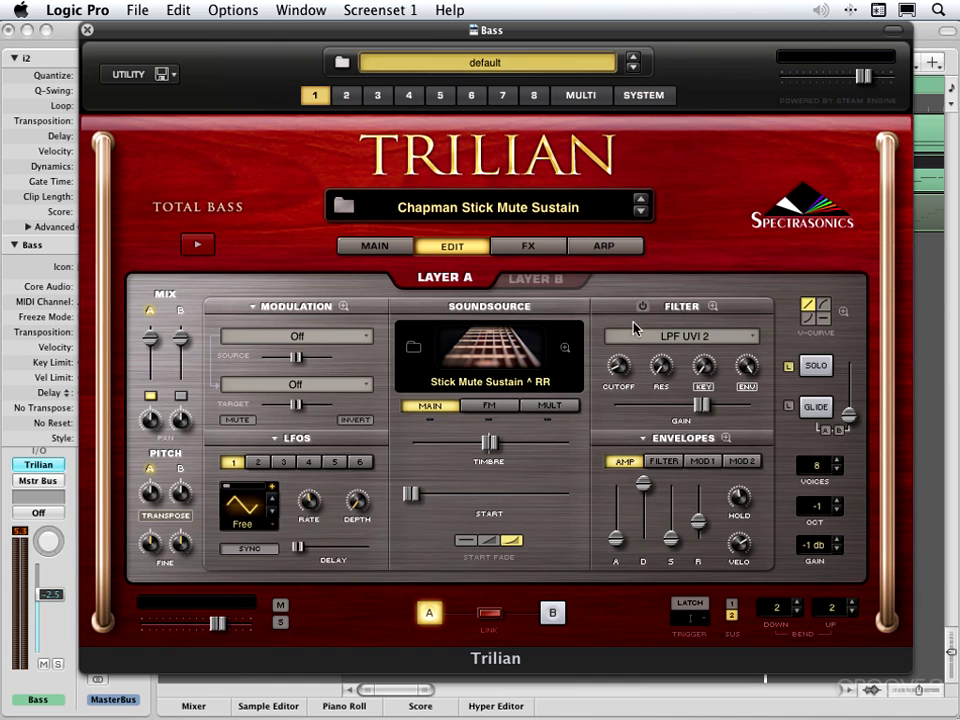
left_click(374, 247)
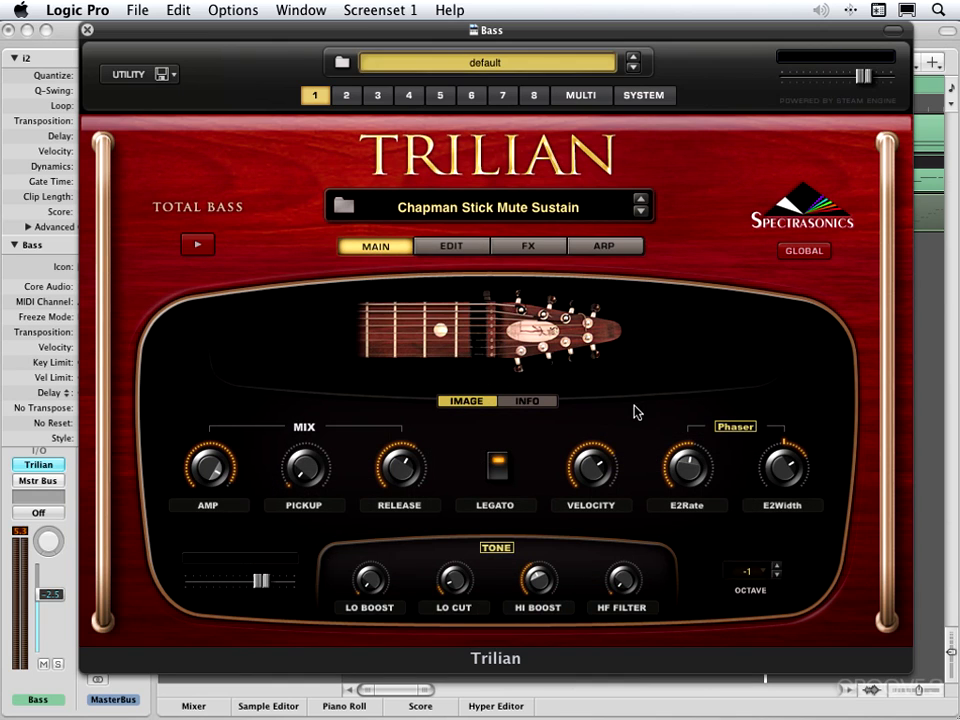